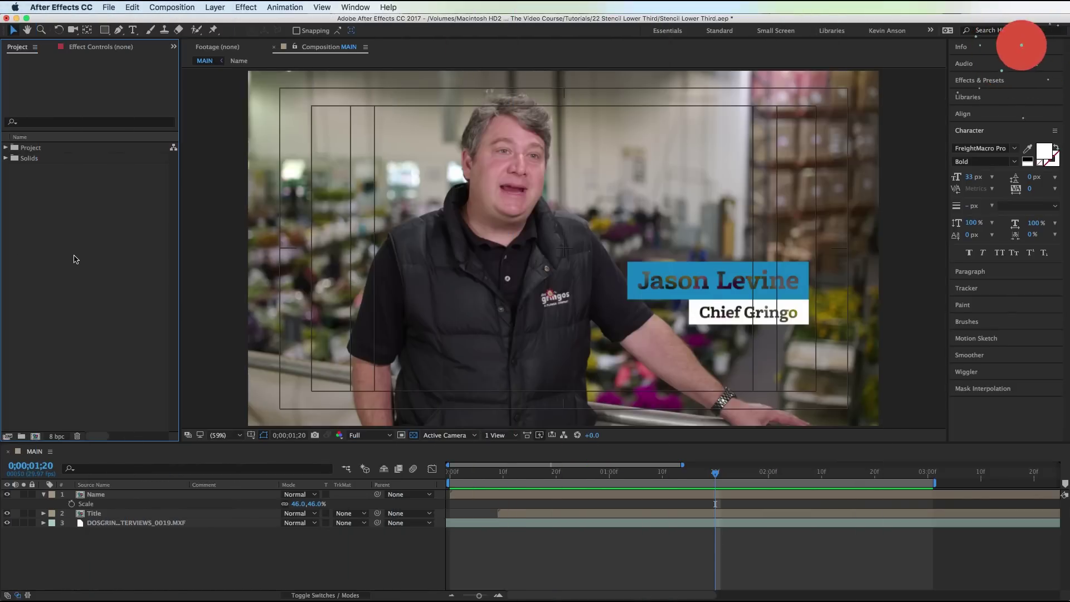
Step: Create a new 1200×250 composition named Name
key(super+n)
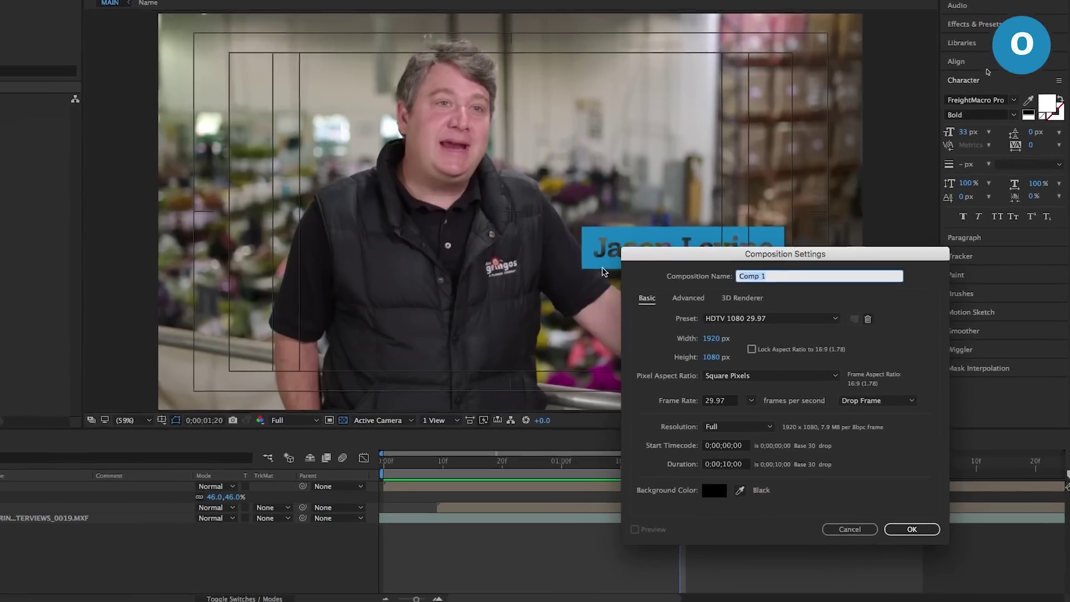
click(636, 277)
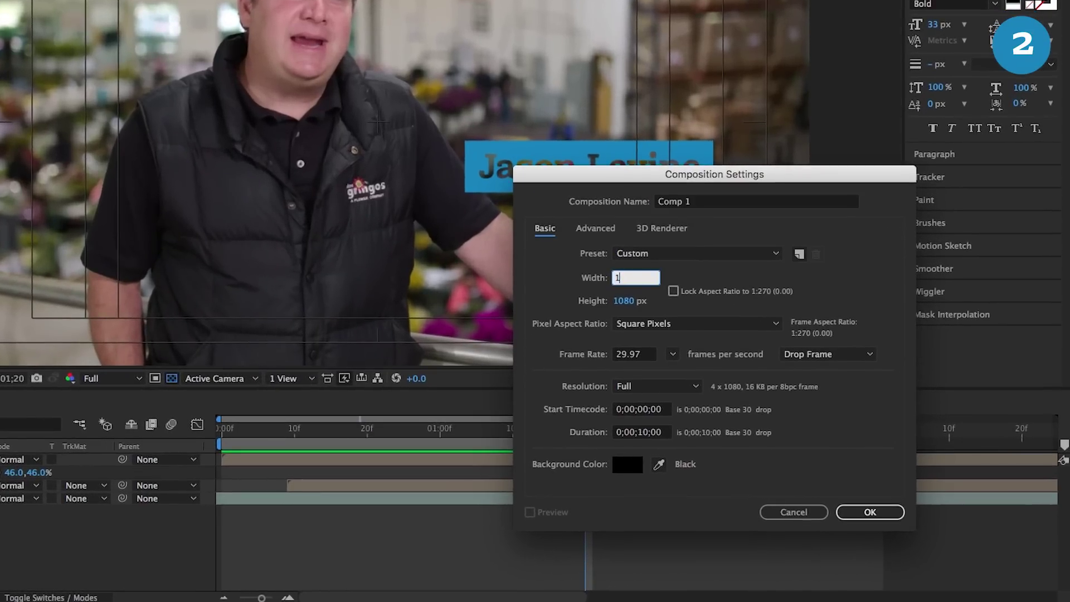
text(20)
key(Tab)
text(2)
text(0)
key(Return)
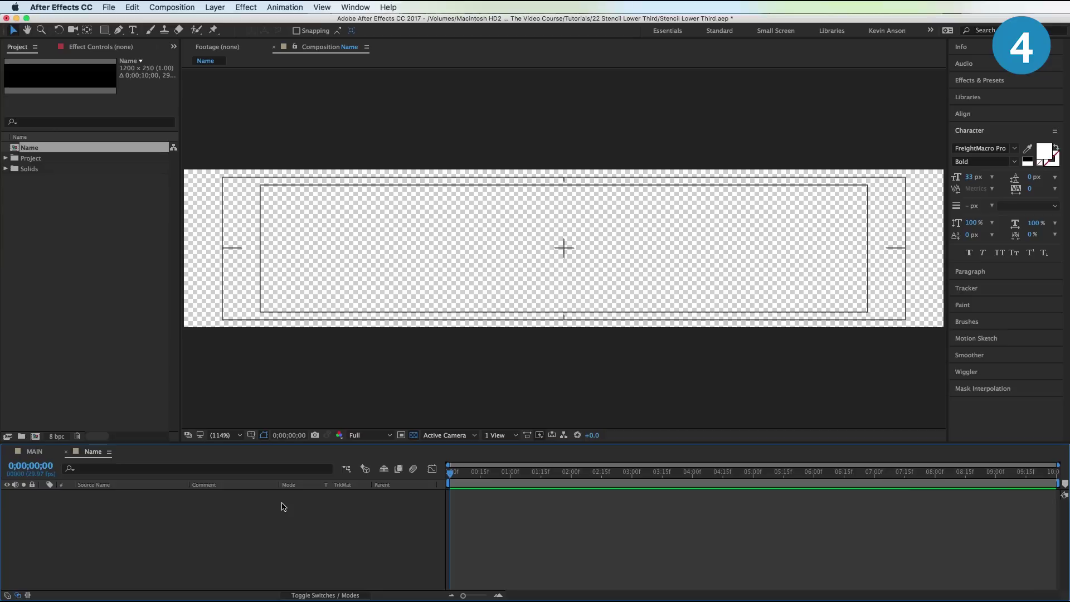
Step: Add a royal blue solid and start the 'Jason Levine' text on it
key(super+y)
click(687, 508)
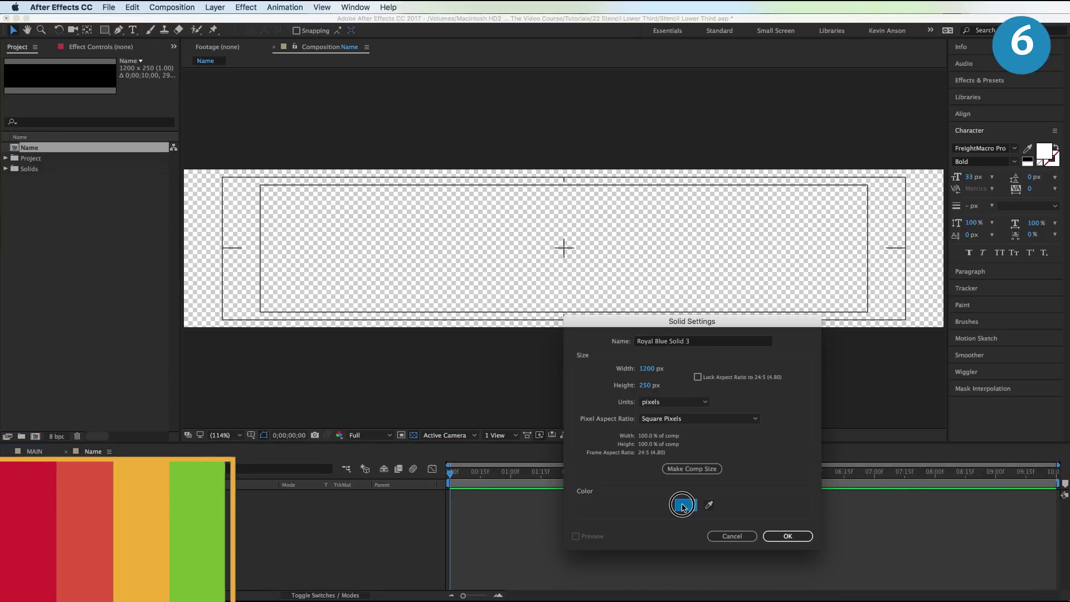
click(756, 397)
key(Return)
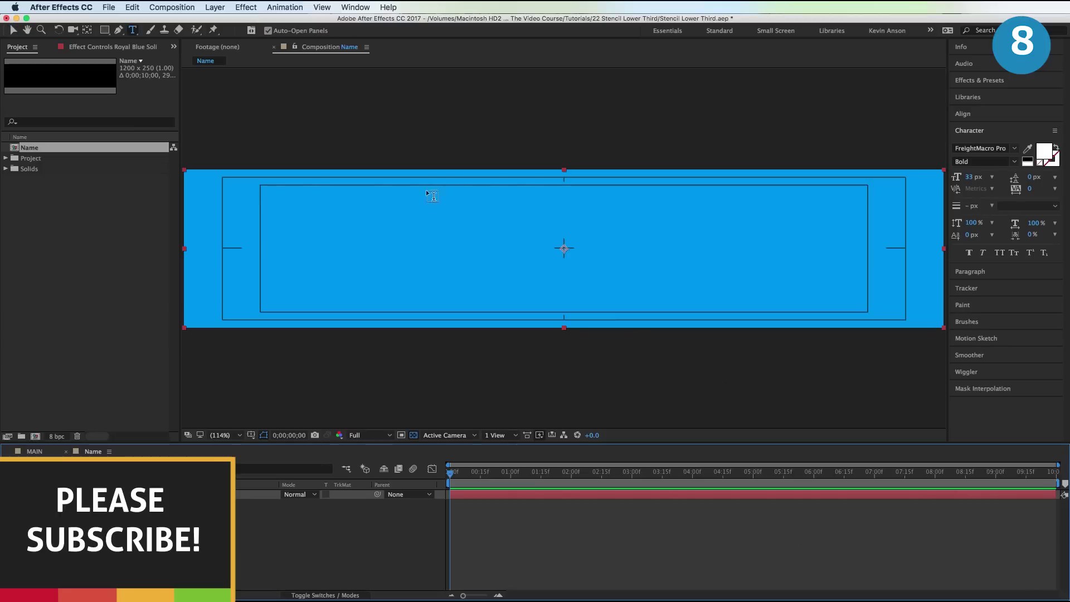
click(377, 248)
text(Levine)
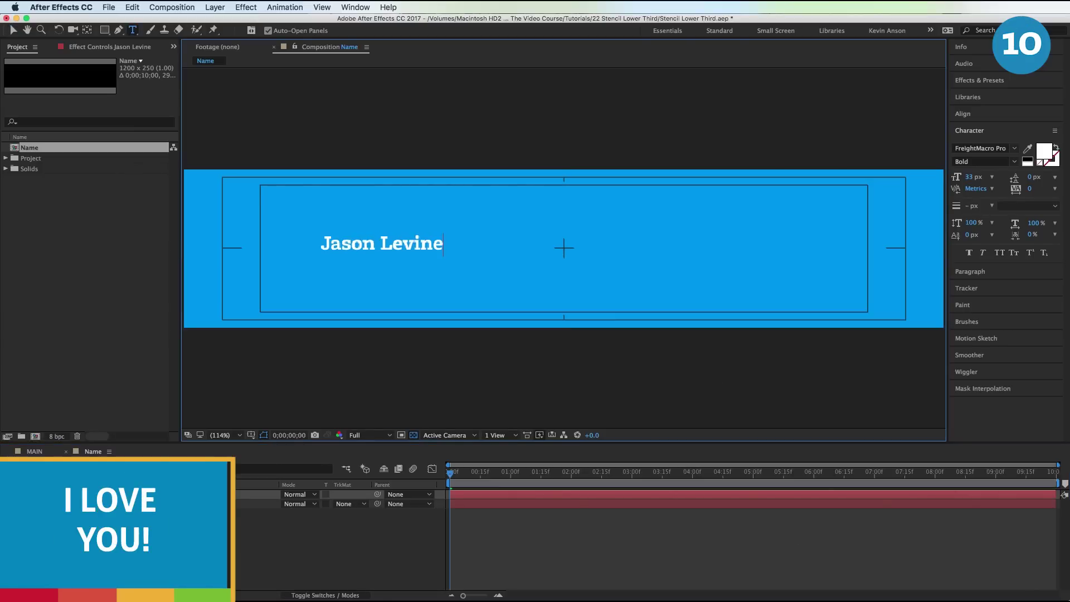
Step: Enlarge the Jason Levine text so it spans the blue bar
key(super+alt+shift+h)
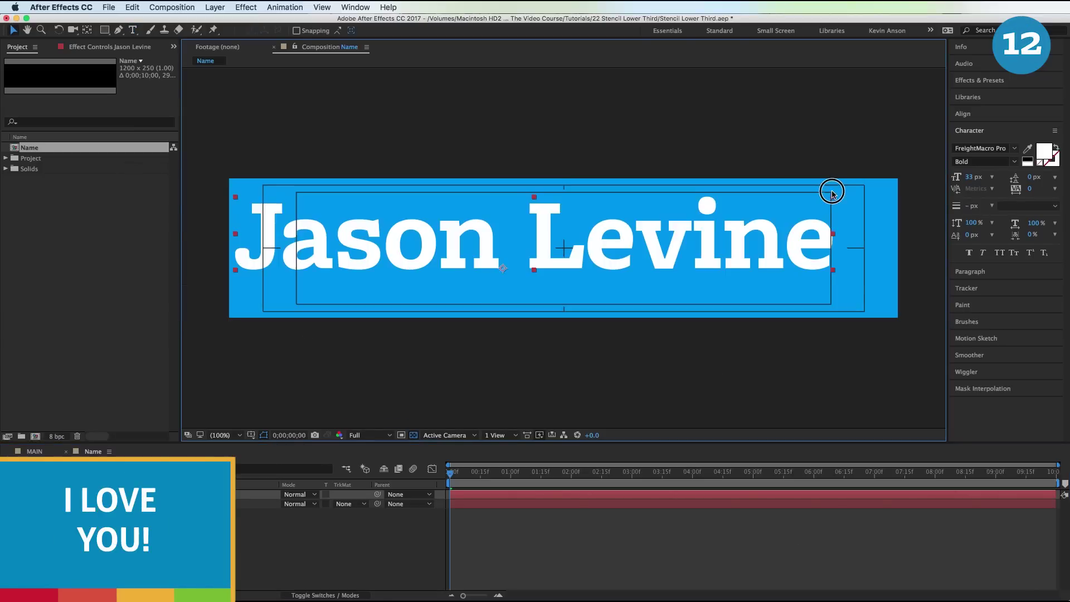
key(v)
drag(753, 246, 761, 251)
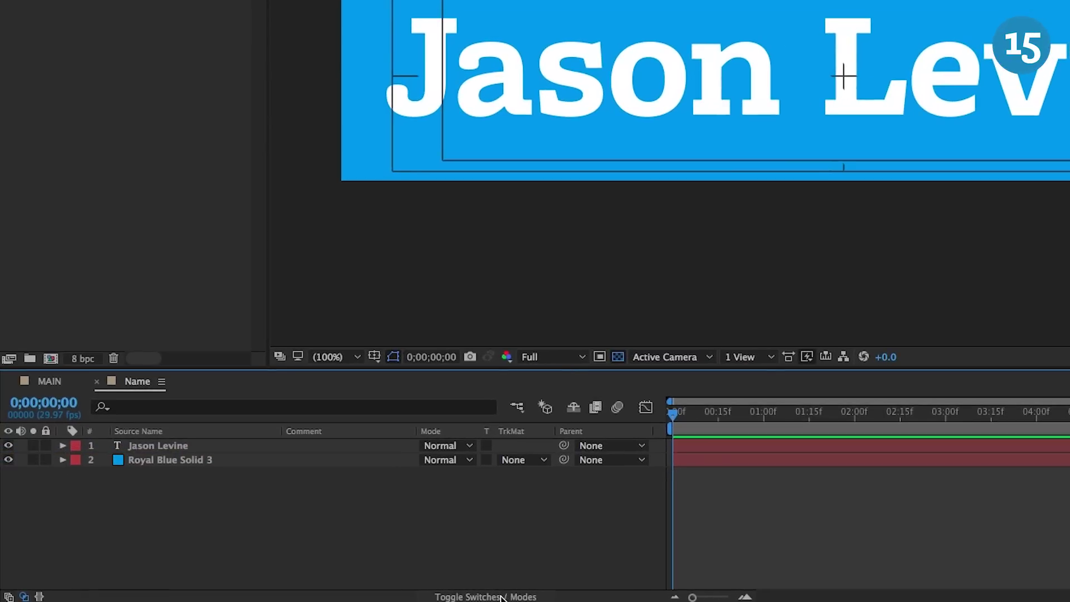
Step: Set the blue solid's track matte to Luma Inverted Matte
click(502, 596)
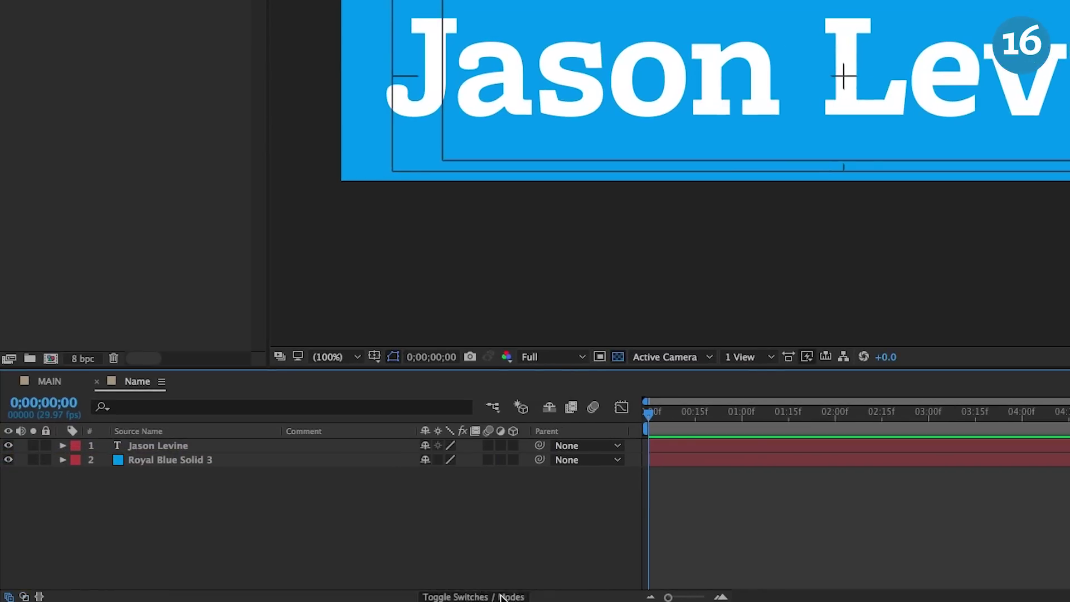
click(504, 596)
click(528, 460)
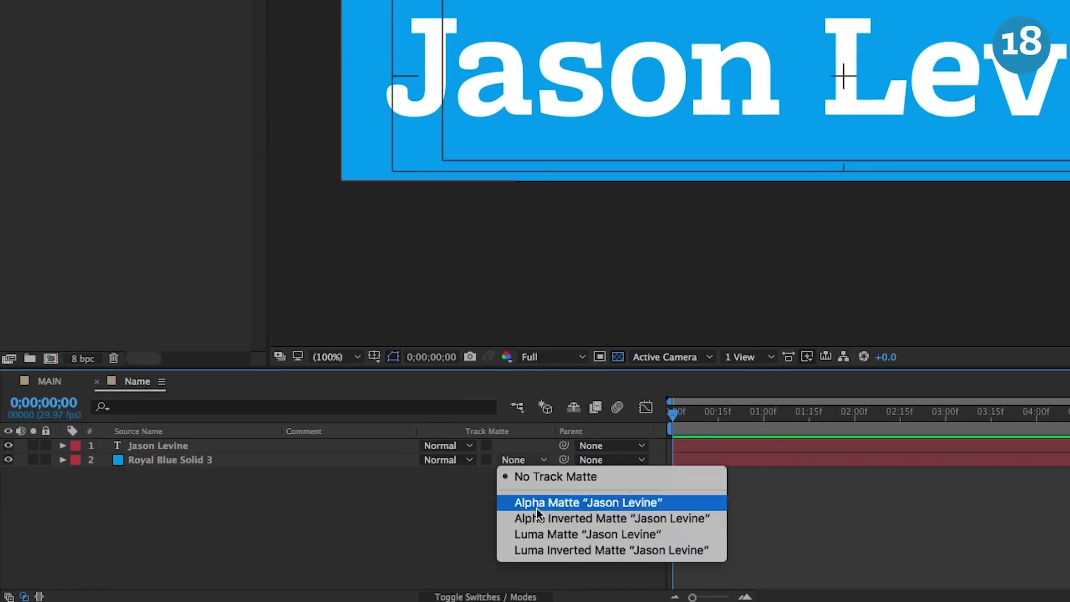
click(552, 549)
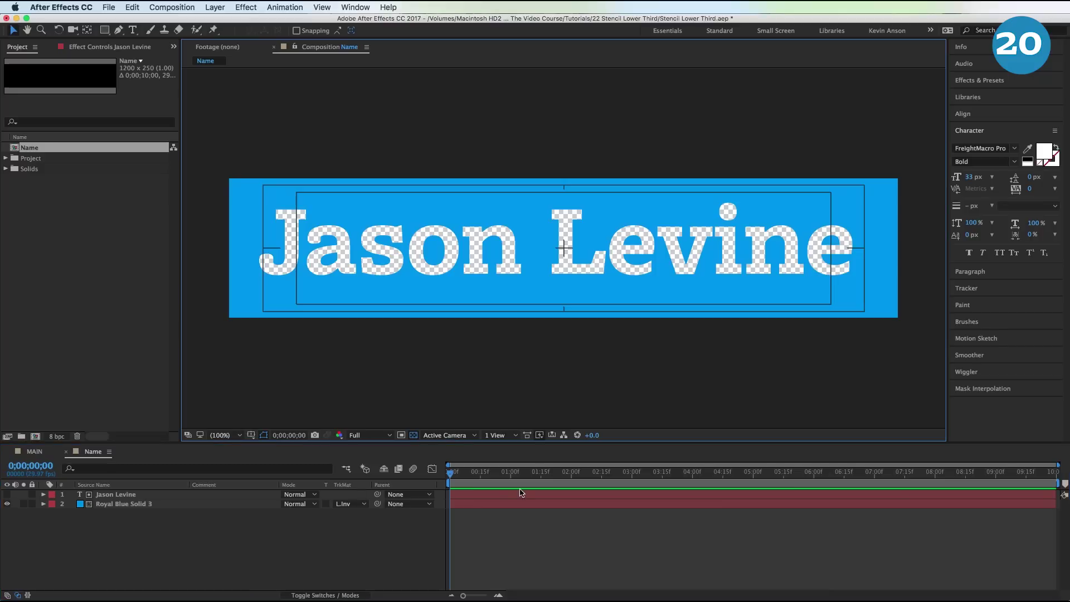
Step: Keyframe the blue solid's Position to slide in from off-screen right to centred X 600
click(119, 503)
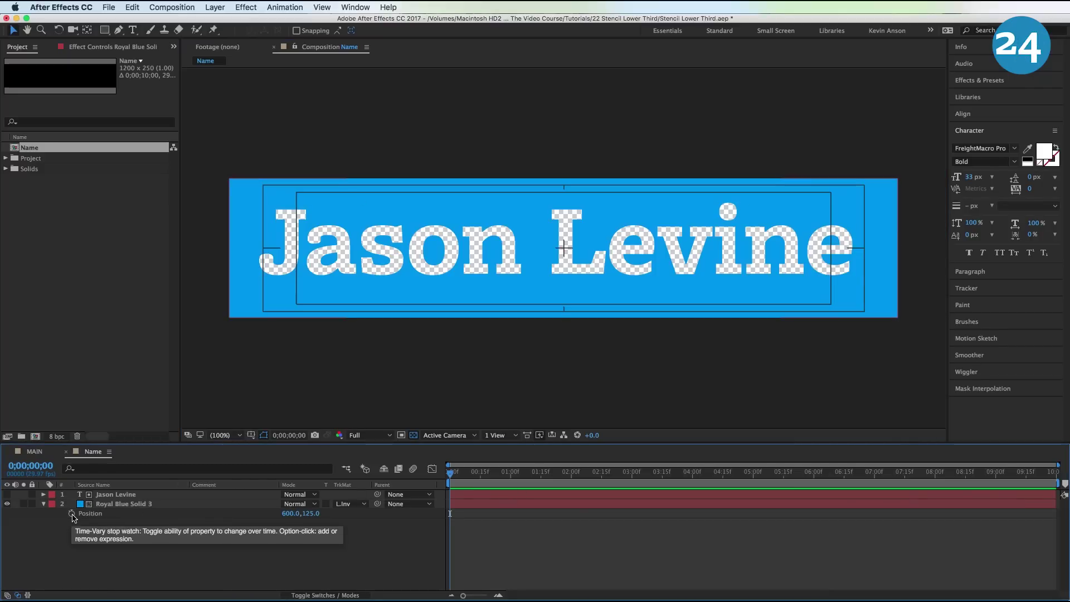
click(72, 513)
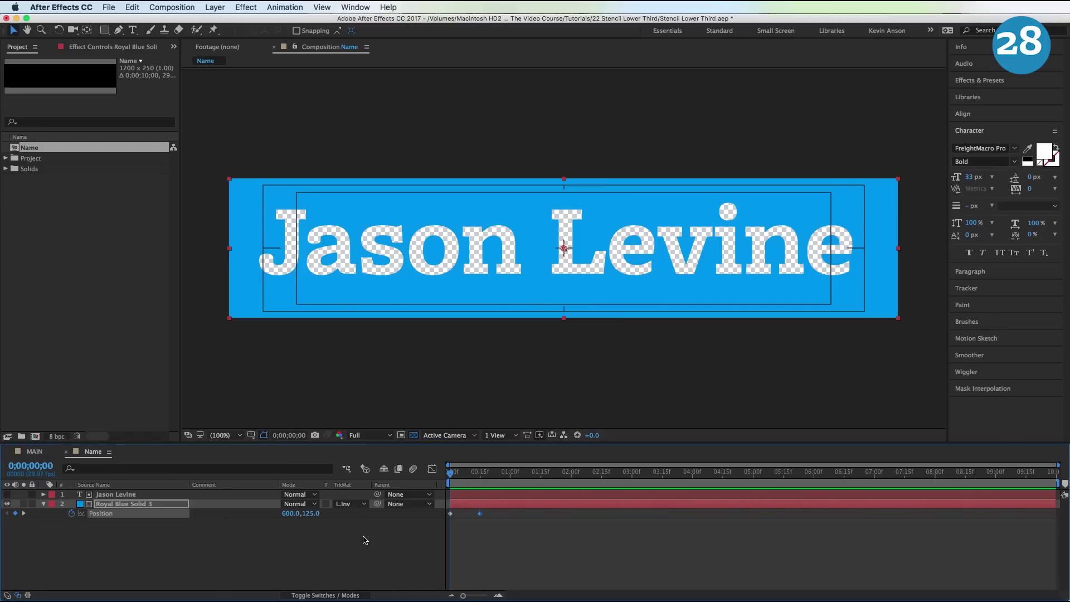
drag(290, 514, 915, 466)
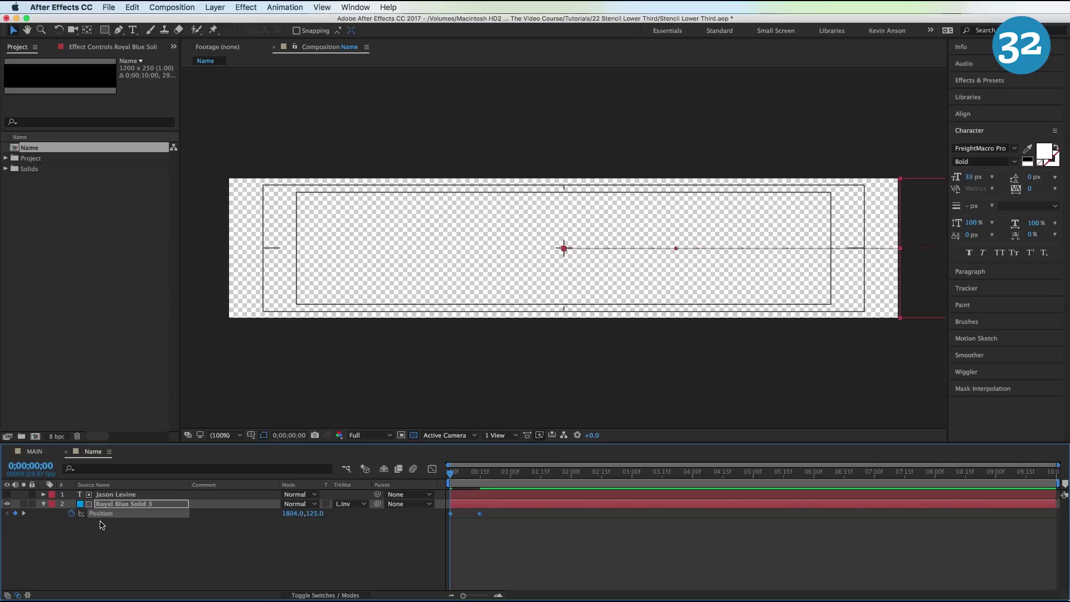
drag(450, 472, 528, 474)
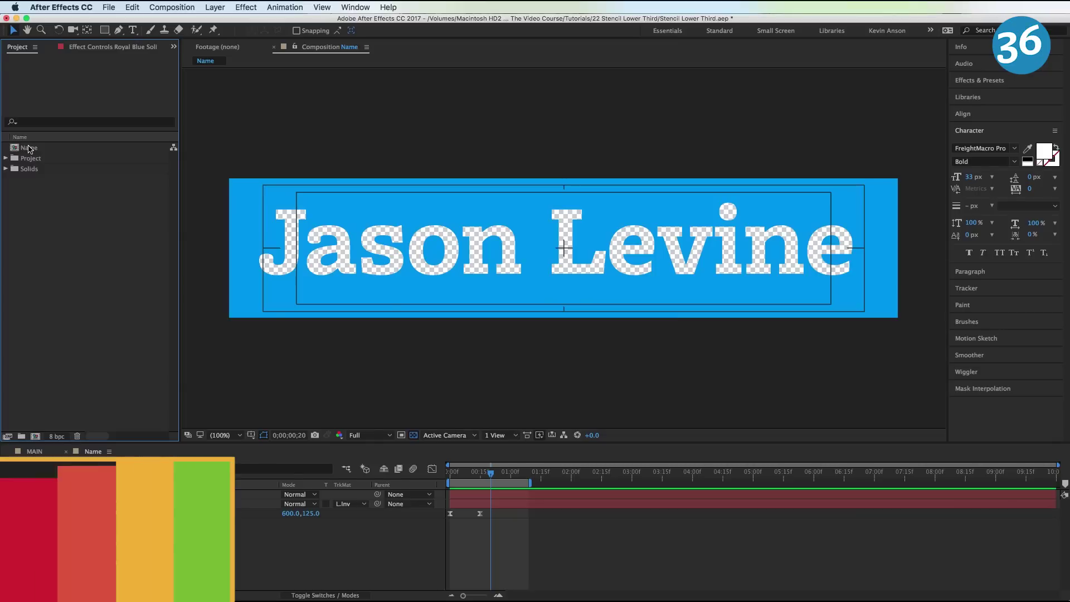
Step: Duplicate the Name composition, rename the copy Title, and open it
key(super+d)
key(Return)
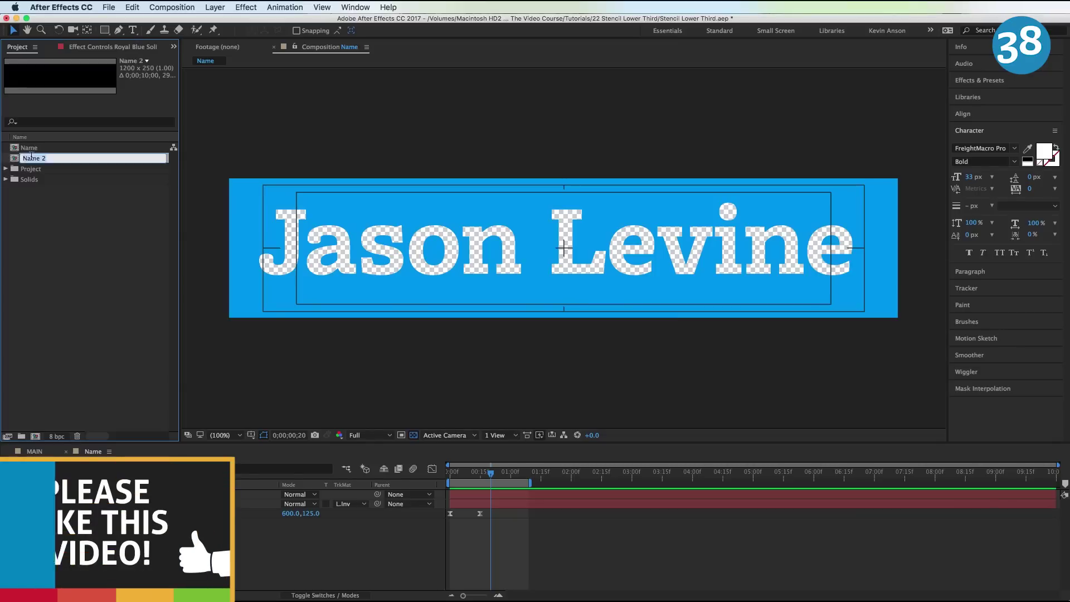
text(Title)
key(Return)
double_click(27, 182)
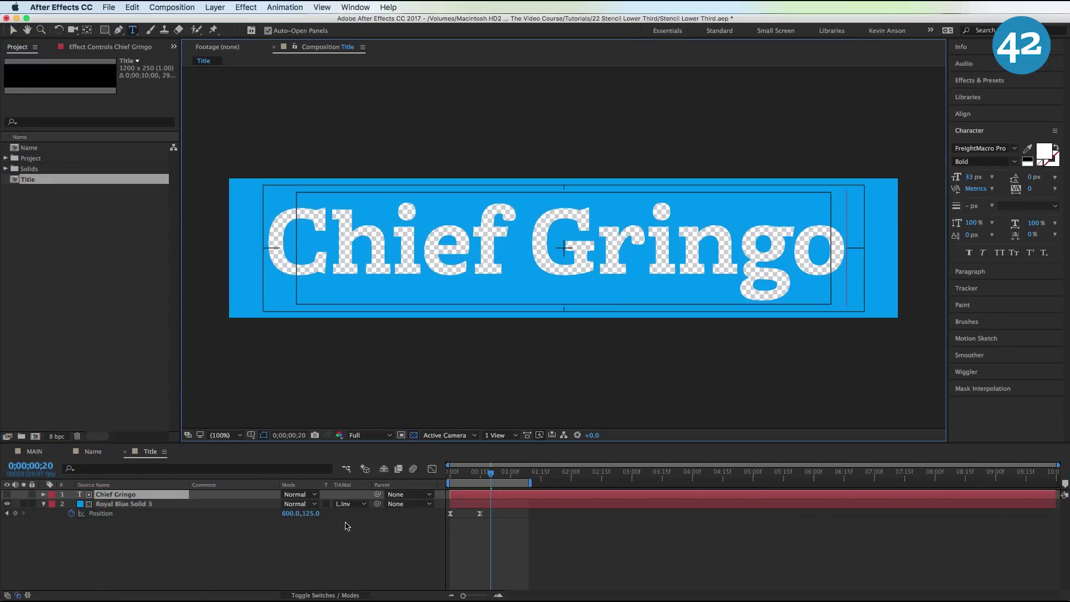
Step: Change the Title composition's solid colour to white
key(super+Down)
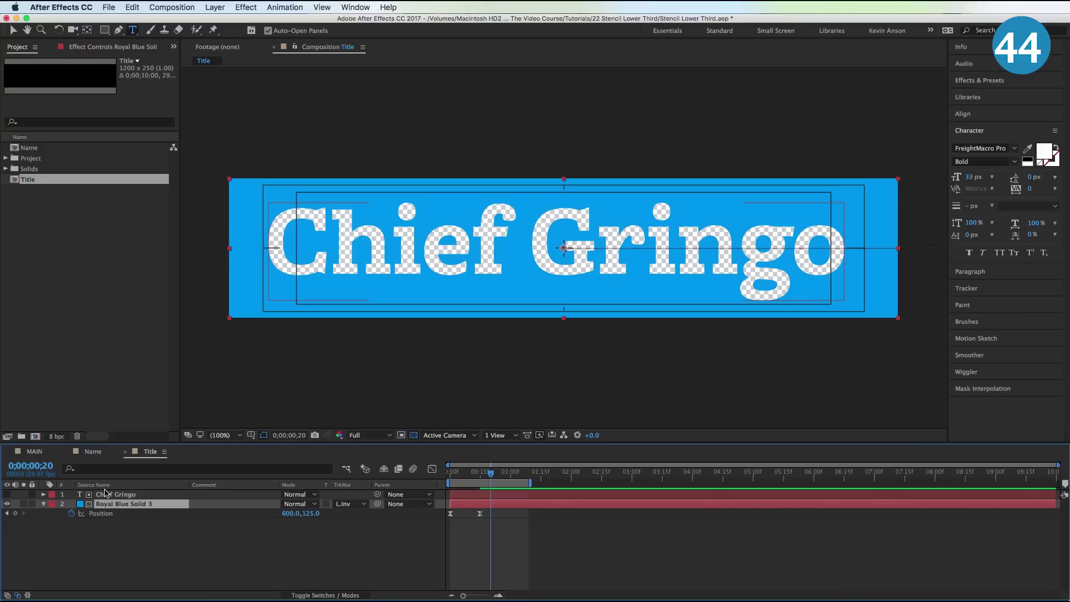
key(super+shift+y)
click(551, 414)
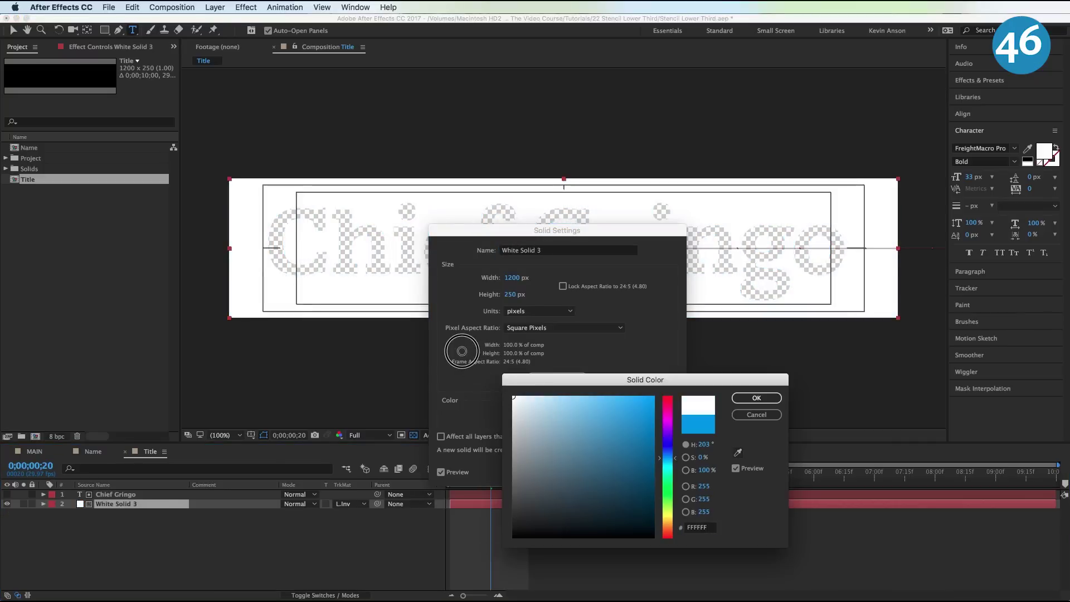
key(Return)
key(Return)
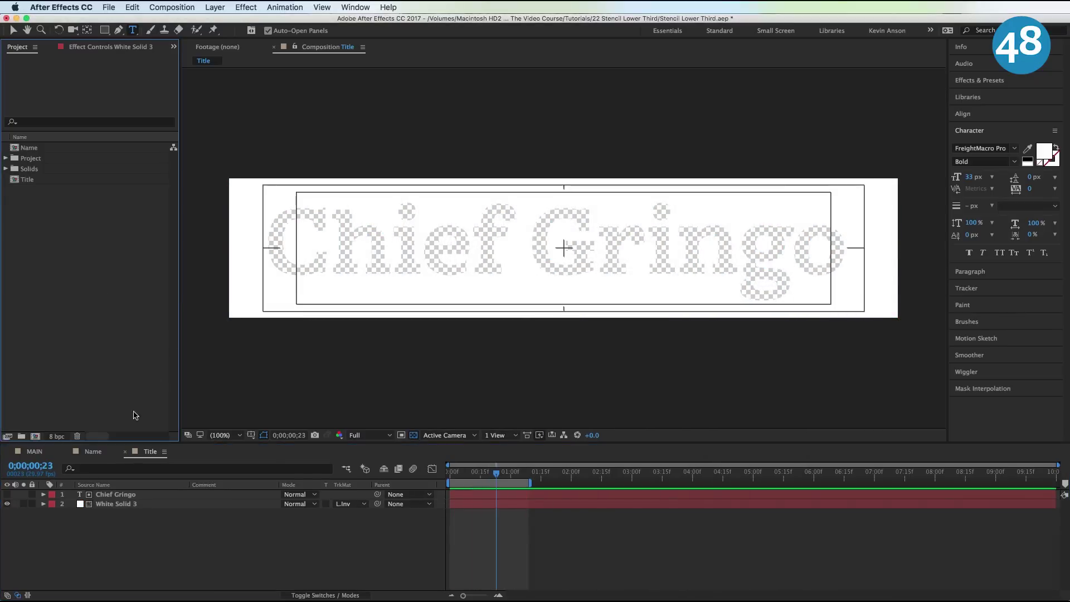
Step: In MAIN, shrink the Jason Levine lower third, delay the Chief Gringo title, and preview
click(34, 452)
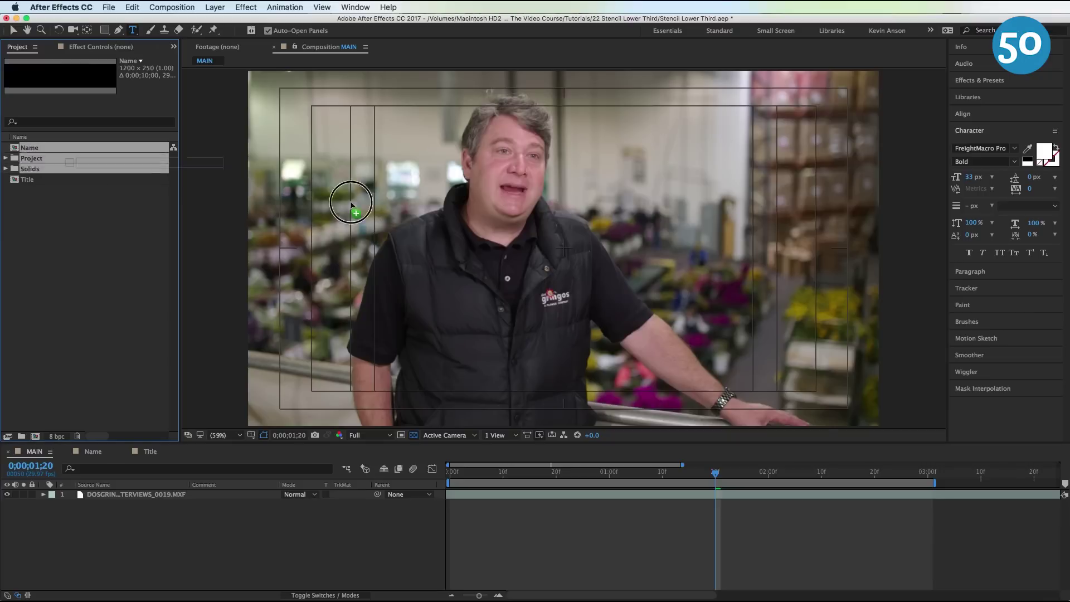
drag(451, 211, 507, 234)
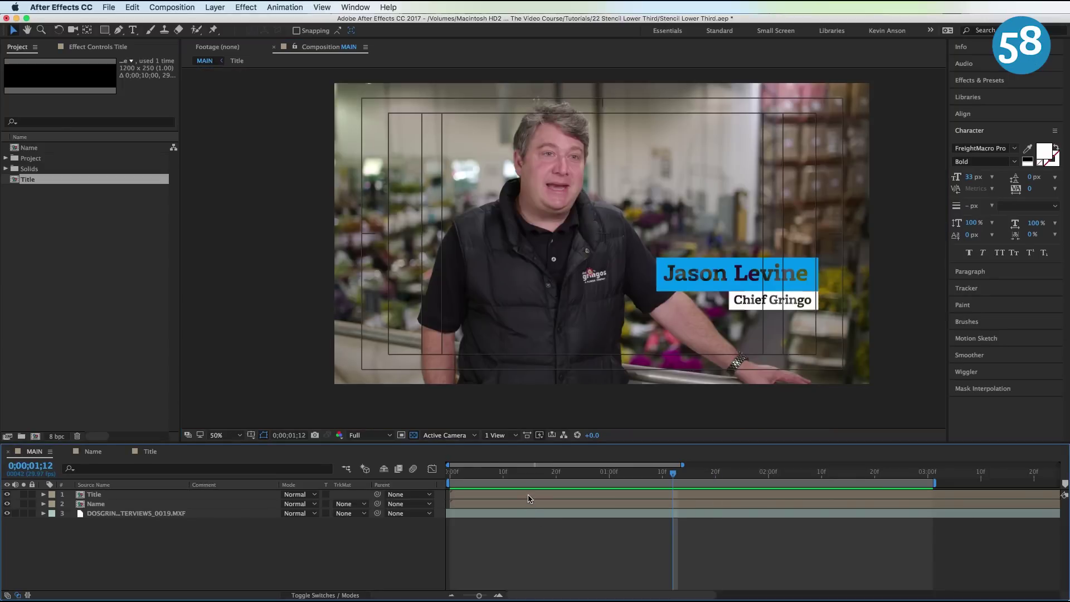
drag(528, 499, 578, 500)
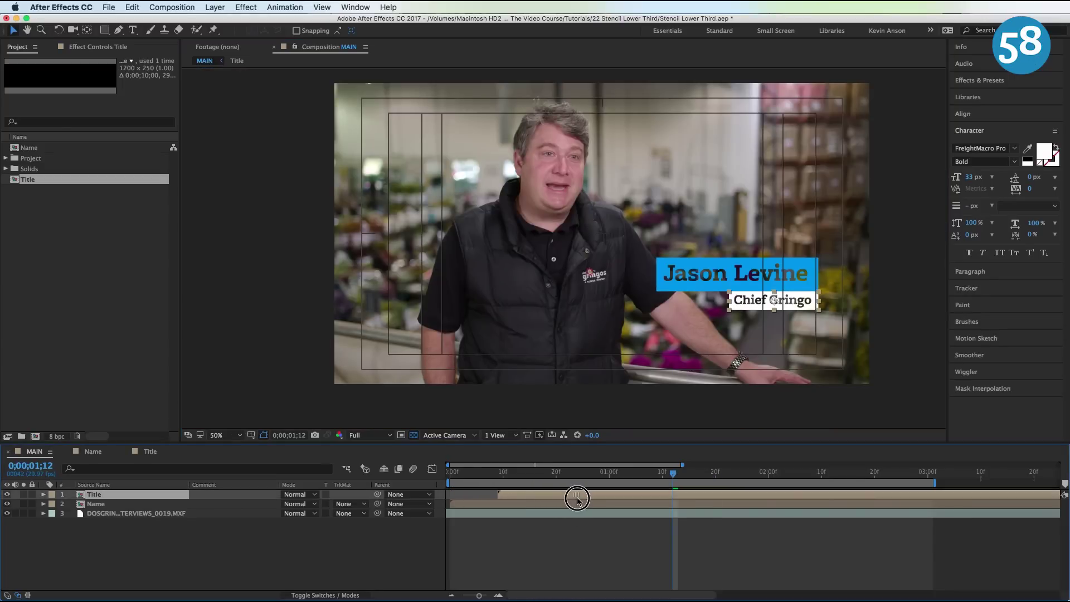
key(space)
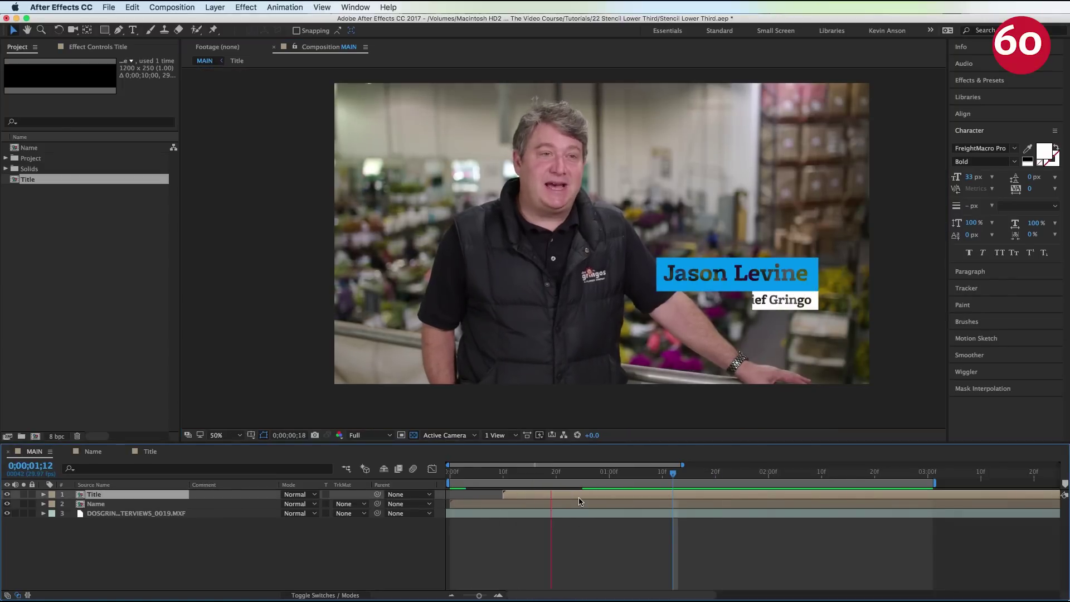